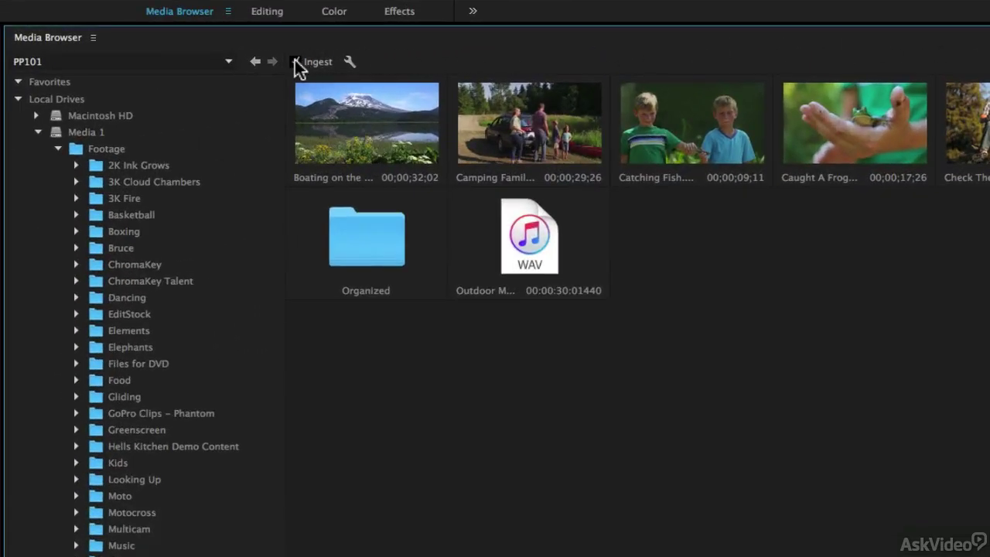
- Open the ingest settings, keep Copy as the ingest method, and turn off Ingest for the project
{"action": "left_click", "coordinate": [351, 62]}
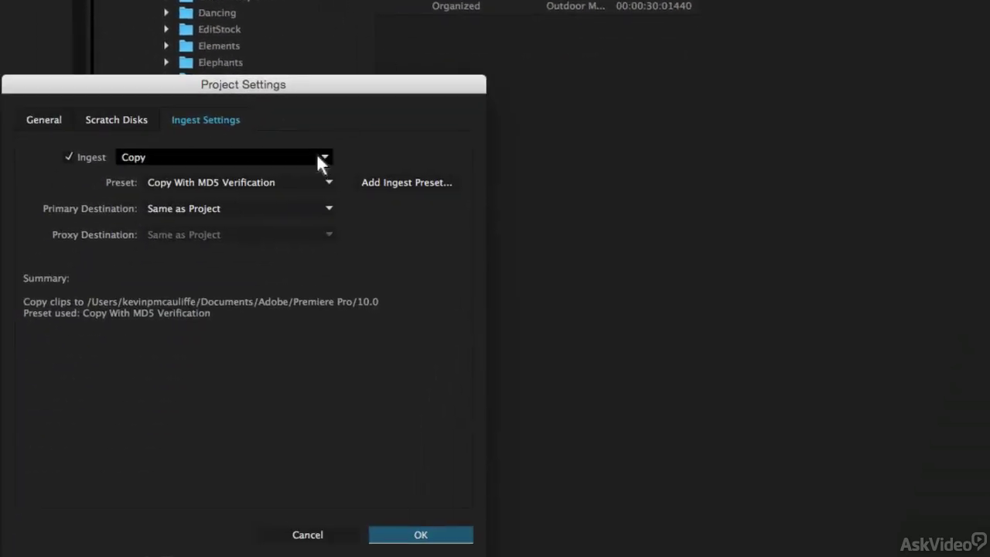
{"action": "left_click", "coordinate": [317, 157]}
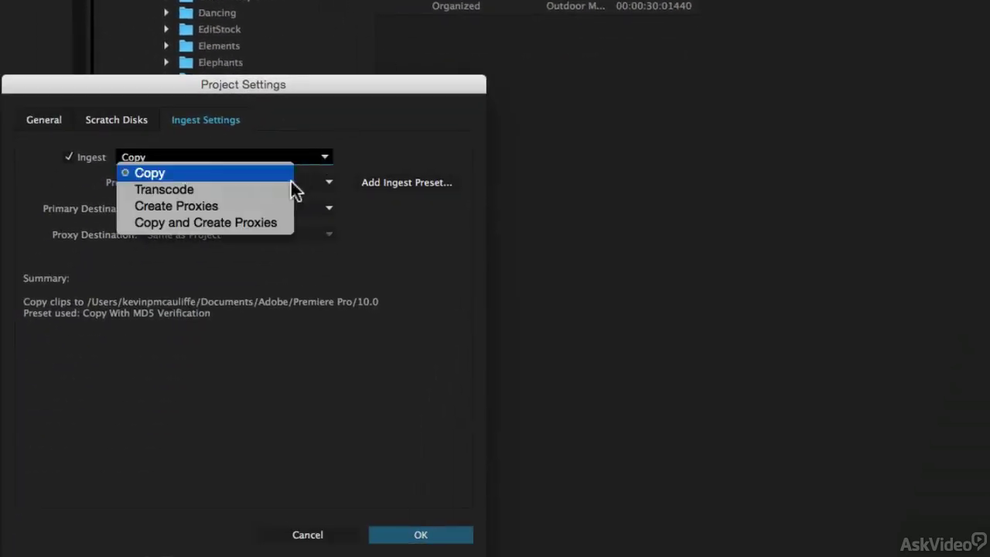
{"action": "left_click", "coordinate": [267, 174]}
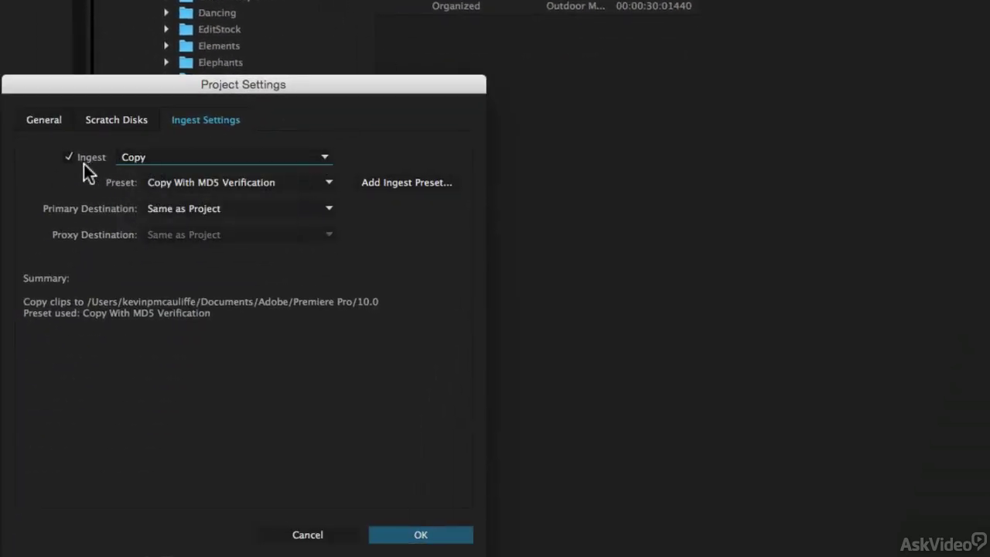
{"action": "left_click", "coordinate": [82, 161]}
{"action": "left_click", "coordinate": [425, 536]}
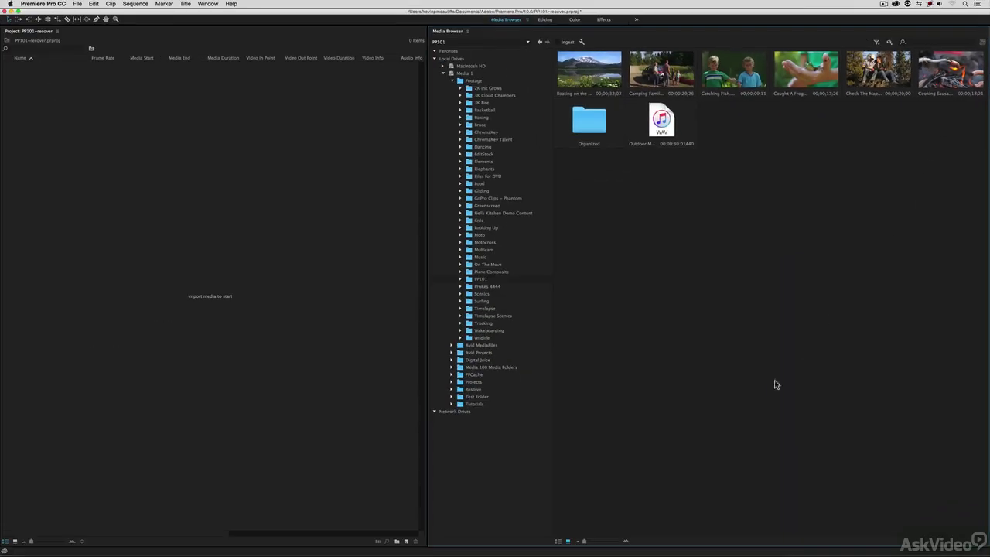
- Enlarge the media thumbnails and select Boating on the Placid River.mov to preview it
{"action": "left_click_drag", "start_coordinate": [585, 541], "coordinate": [605, 519]}
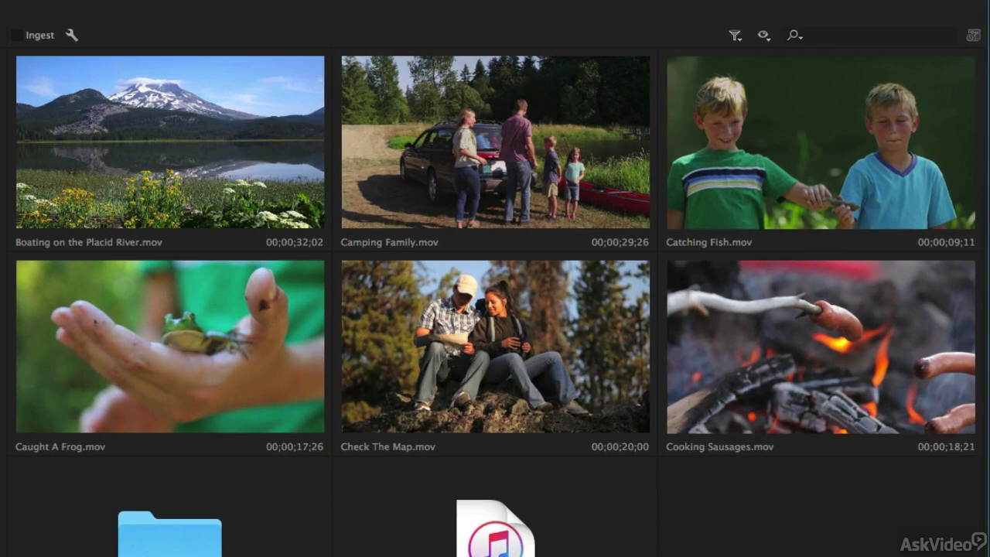
{"action": "left_click", "coordinate": [86, 201]}
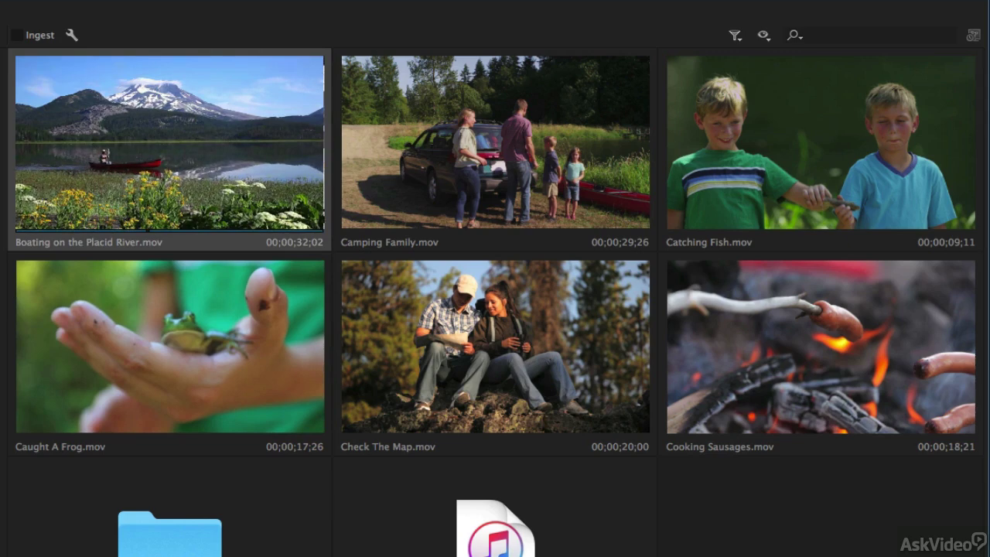
- Filter the displayed media to Windows WAVE audio files, and restore the display of all file types
{"action": "left_click", "coordinate": [737, 35]}
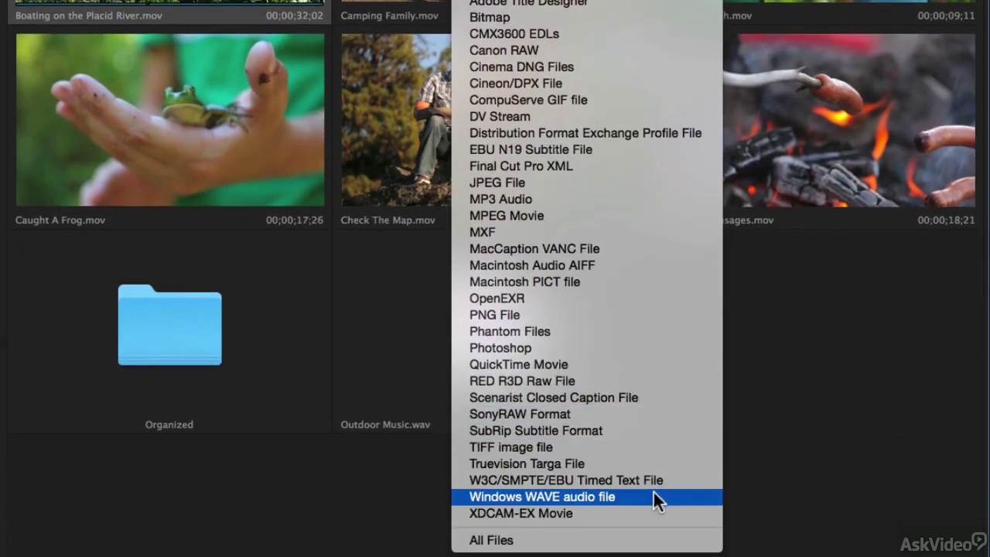
{"action": "left_click", "coordinate": [654, 495]}
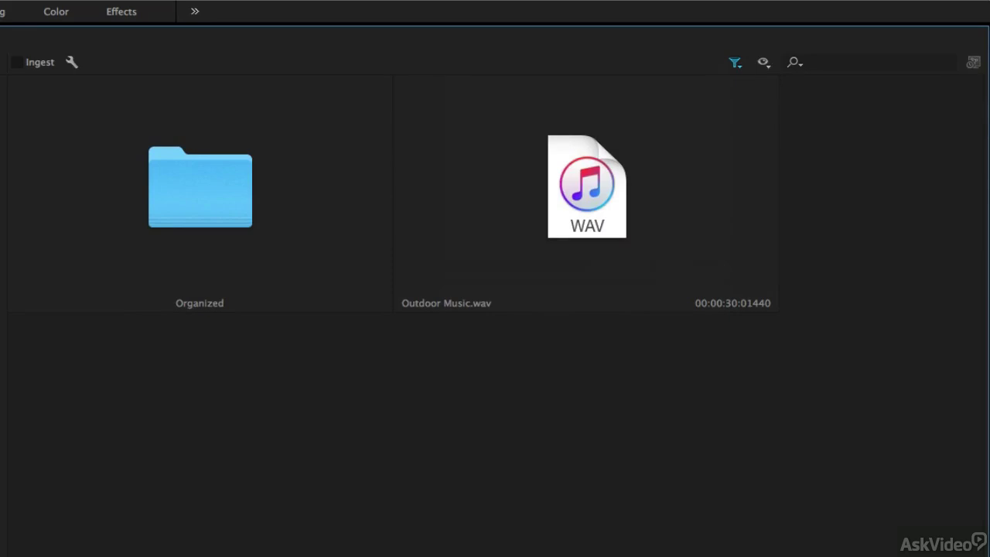
{"action": "left_click", "coordinate": [741, 63]}
{"action": "left_click", "coordinate": [711, 76]}
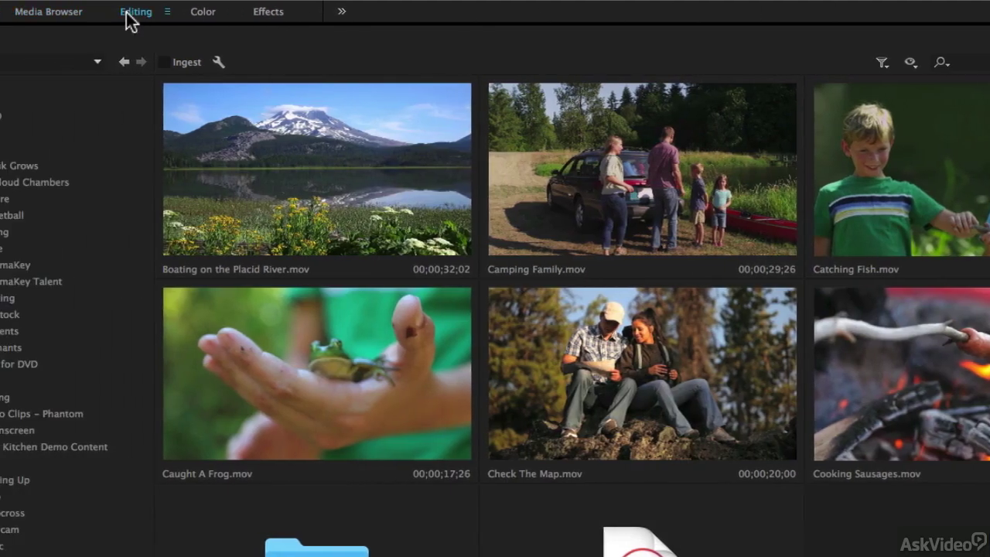
- Switch to the Editing workspace and import Boating on the Placid River.mov into the project
{"action": "left_click", "coordinate": [128, 22]}
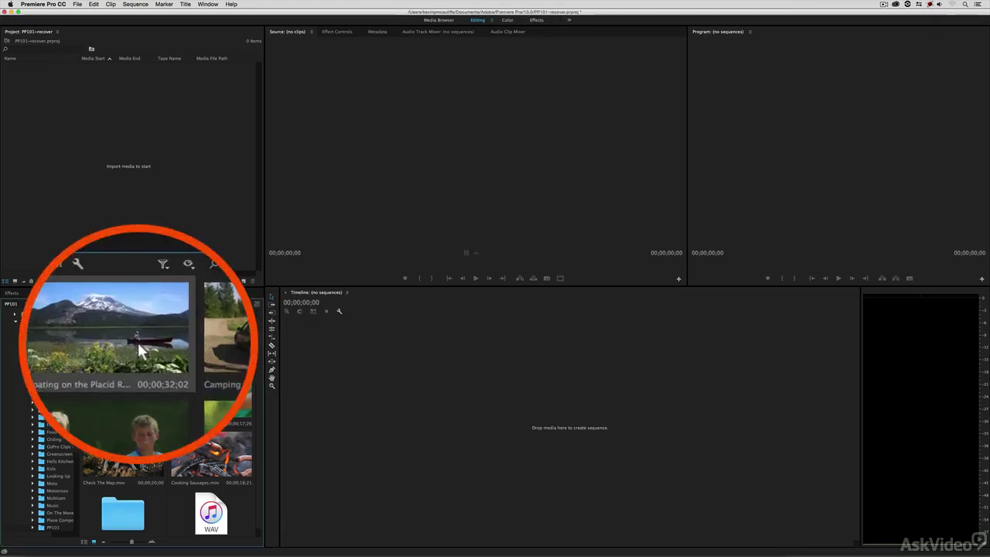
{"action": "left_click_drag", "start_coordinate": [122, 332], "coordinate": [123, 246]}
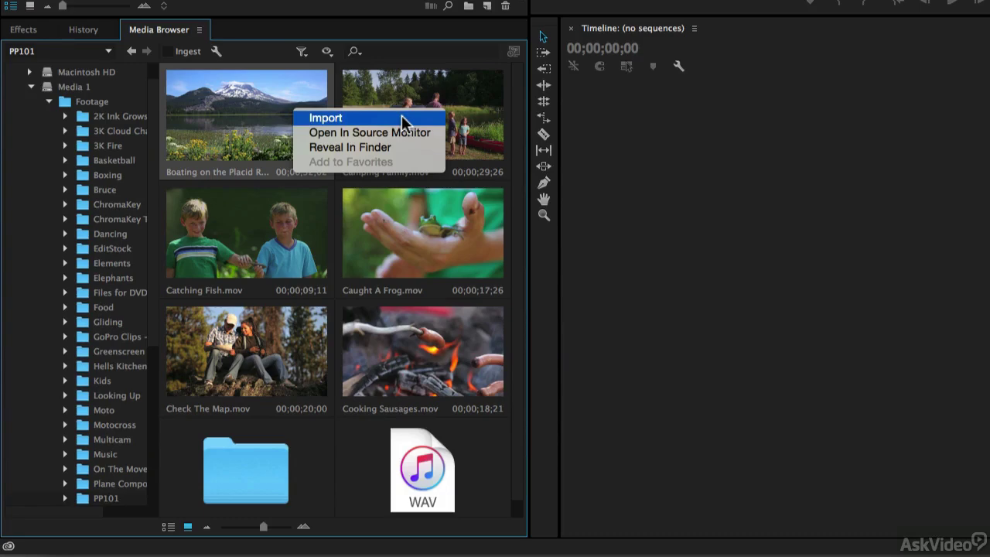
- Reveal the Boating on the Placid River clip in Finder, examine the source files in the PP101 folder, and close the window
{"action": "left_click", "coordinate": [407, 147]}
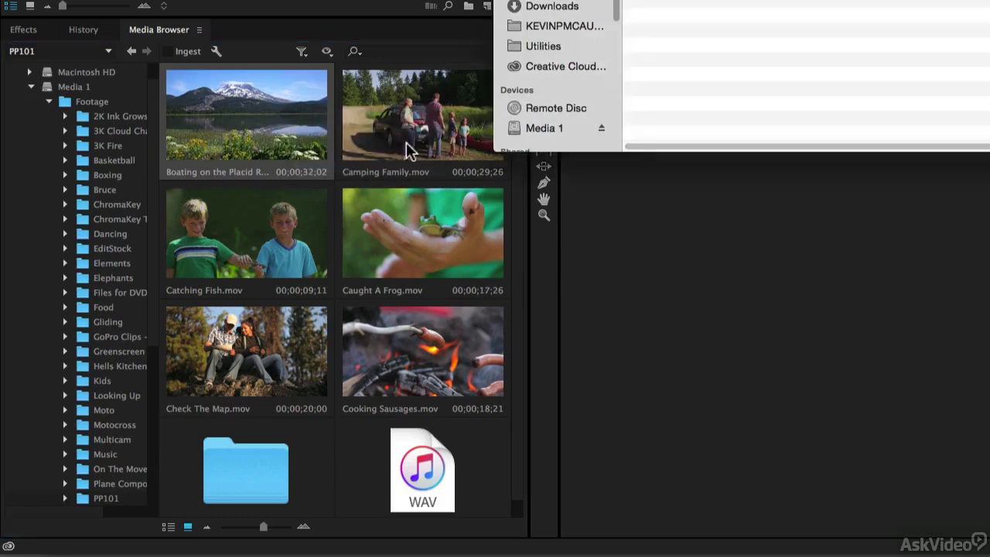
{"action": "left_click", "coordinate": [593, 103]}
{"action": "left_click", "coordinate": [593, 88]}
{"action": "left_click", "coordinate": [601, 73]}
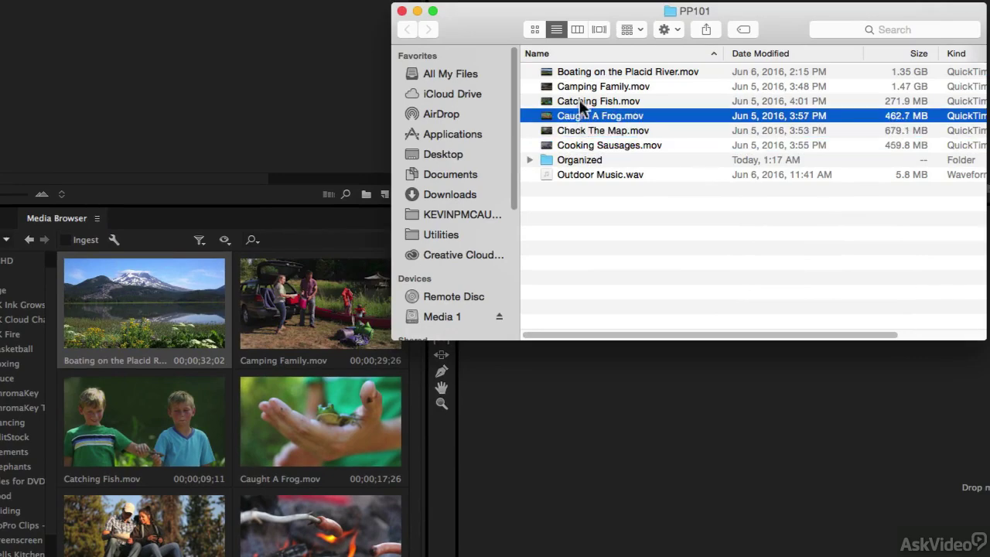
{"action": "left_click", "coordinate": [603, 58]}
{"action": "left_click", "coordinate": [584, 87]}
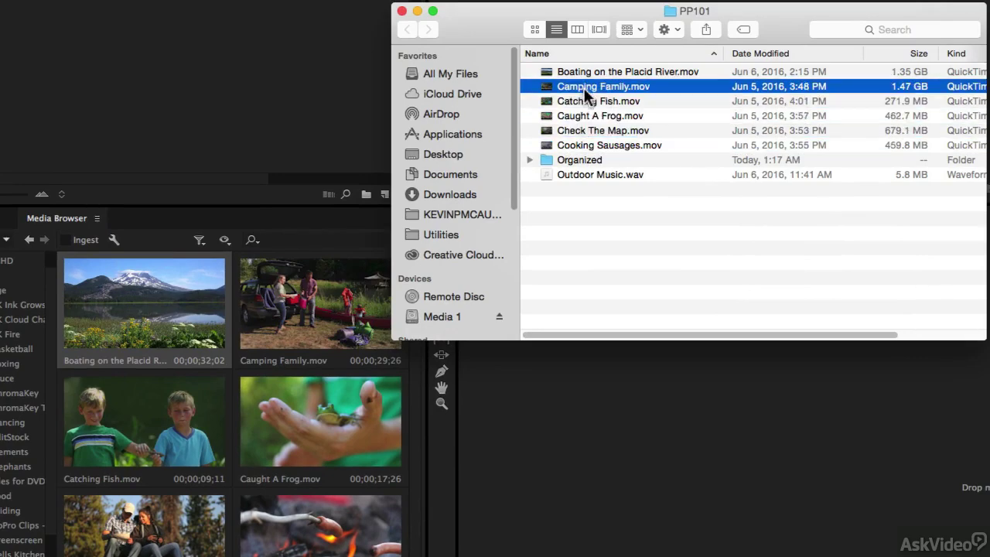
{"action": "left_click", "coordinate": [402, 10]}
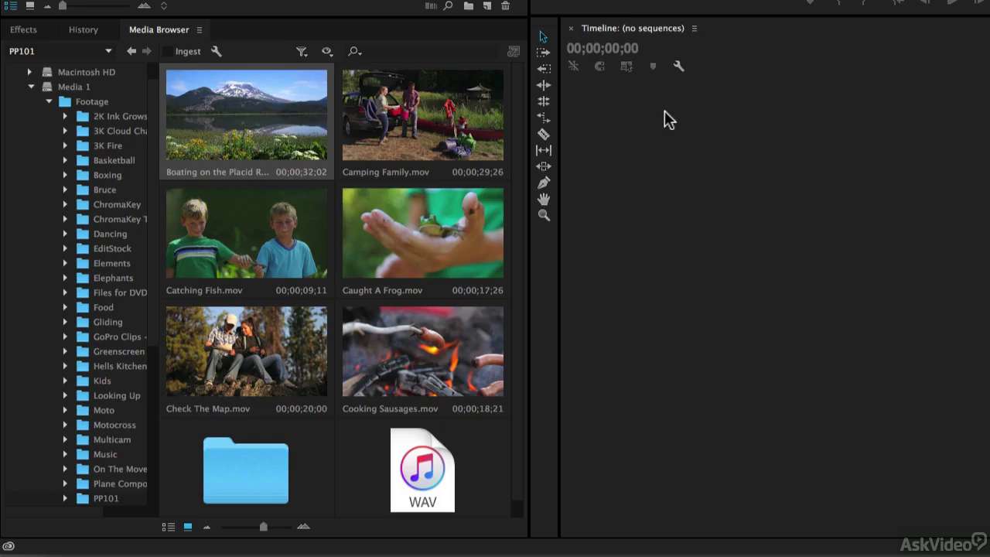
- Open Camping Family.mov from the Media Browser in the Source Monitor without importing it
{"action": "left_click", "coordinate": [464, 121]}
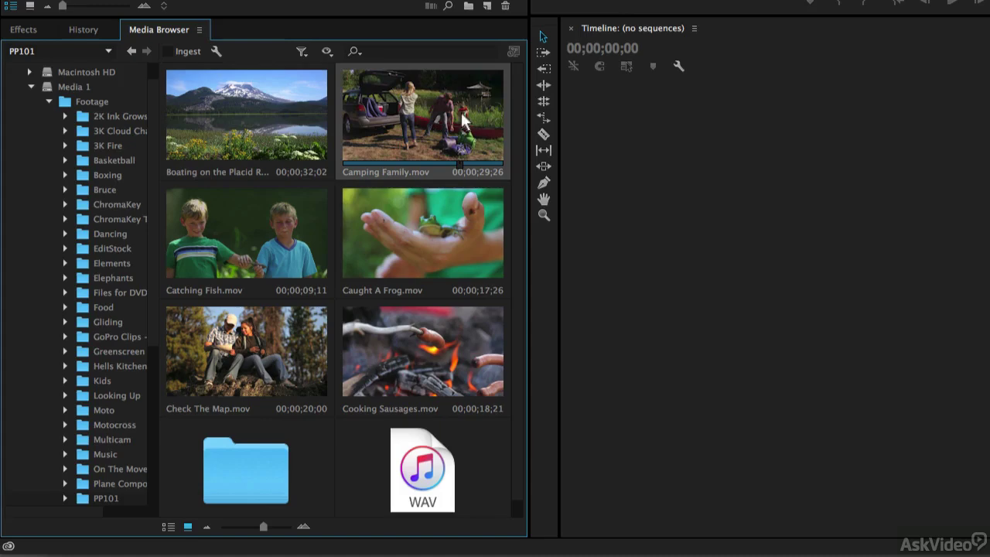
{"action": "right_click", "coordinate": [464, 122]}
{"action": "left_click", "coordinate": [536, 143]}
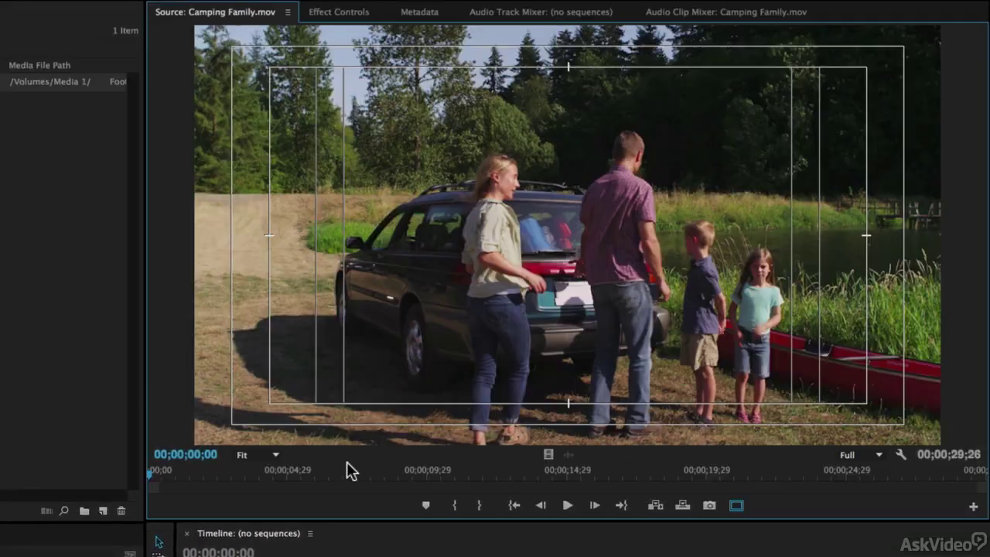
- Mark an In point at about 8 seconds and an Out point at 00;00;17;13 in the Camping Family clip
{"action": "left_click", "coordinate": [341, 474]}
{"action": "left_click_drag", "start_coordinate": [348, 477], "coordinate": [636, 480]}
{"action": "key", "text": "i"}
{"action": "key", "text": "o"}
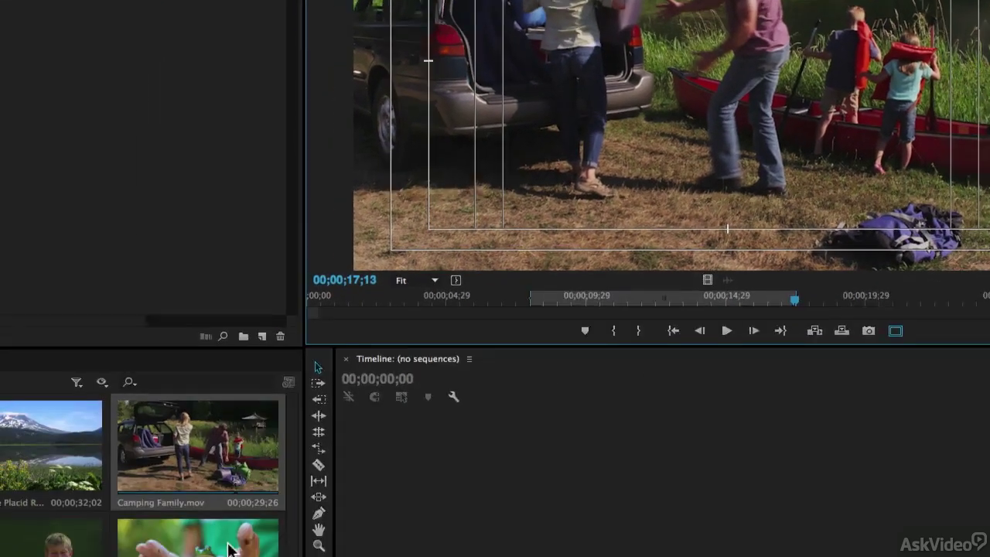
- View Caught A Frog.mov and Catching Fish.mov in the Source Monitor, and reopen Camping Family.mov to check its marked range
{"action": "left_click", "coordinate": [72, 556]}
{"action": "double_click", "coordinate": [296, 475]}
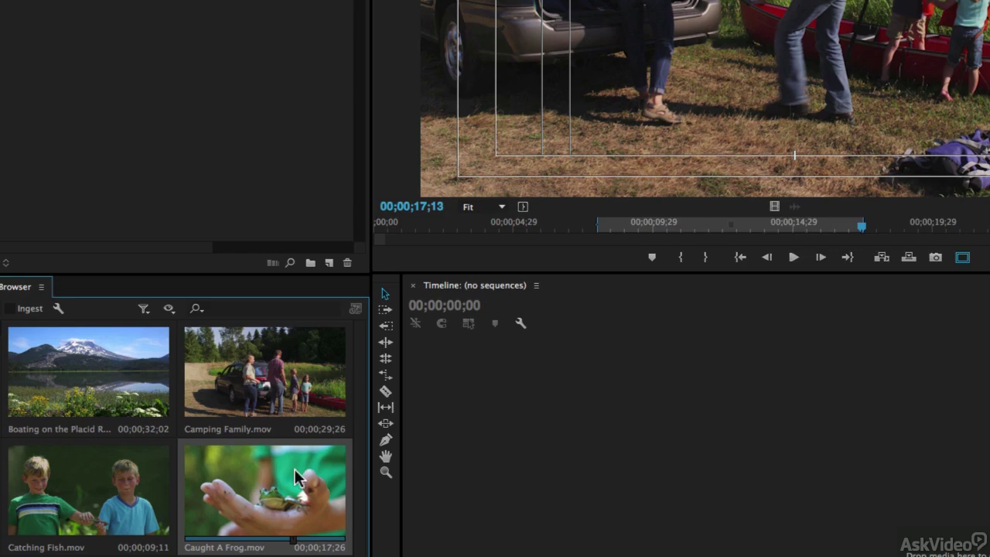
{"action": "double_click", "coordinate": [101, 474]}
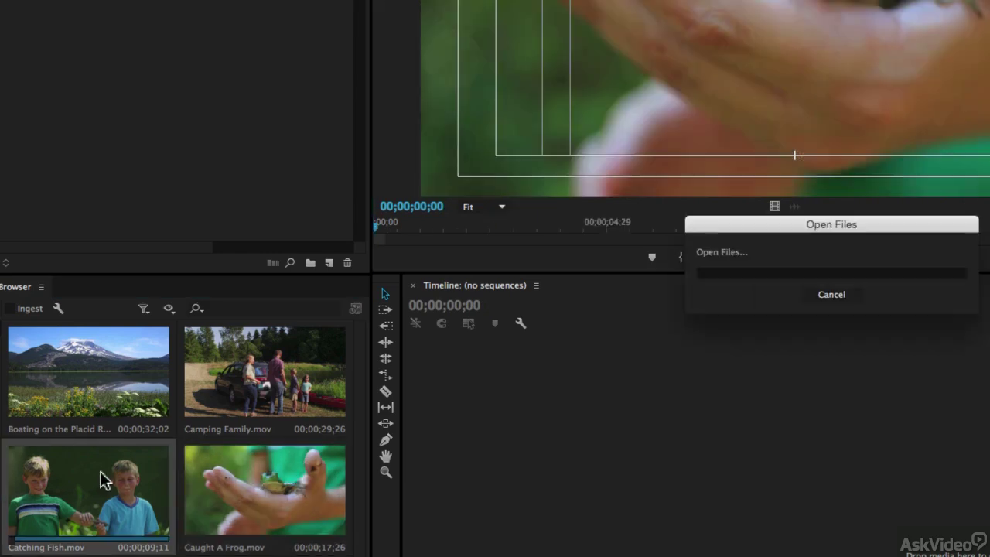
{"action": "double_click", "coordinate": [236, 391]}
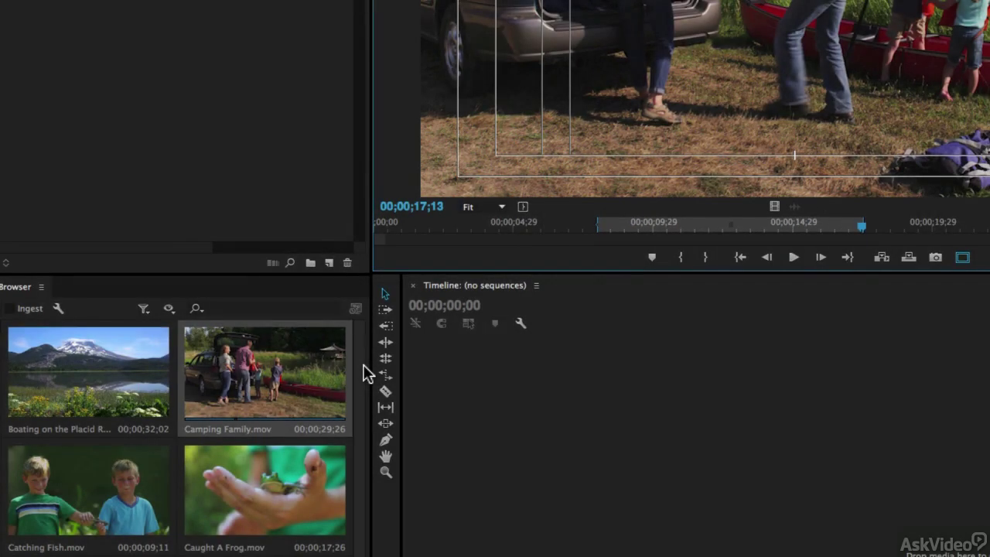
- Import Camping Family.mov into the project and open the imported clip in the Source Monitor
{"action": "left_click", "coordinate": [302, 316]}
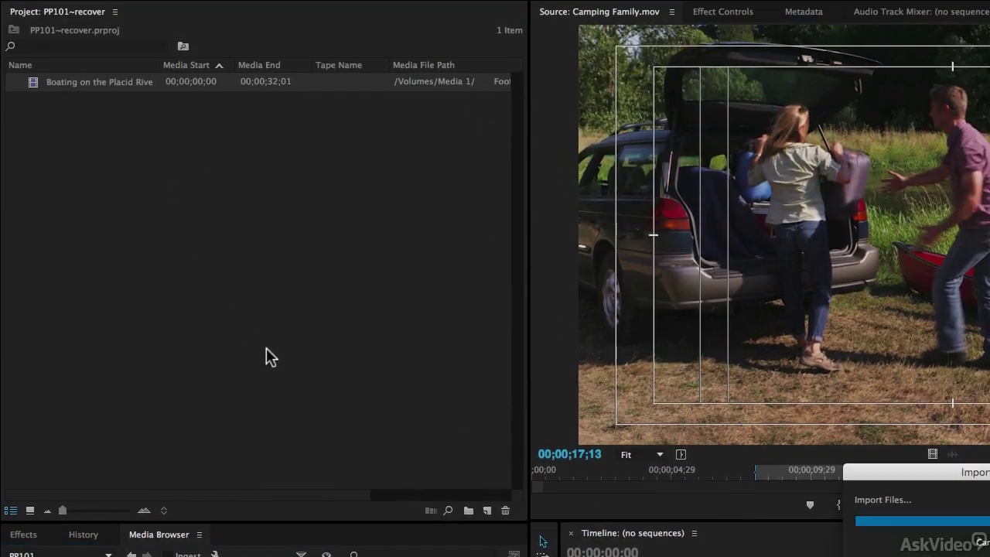
{"action": "double_click", "coordinate": [37, 100]}
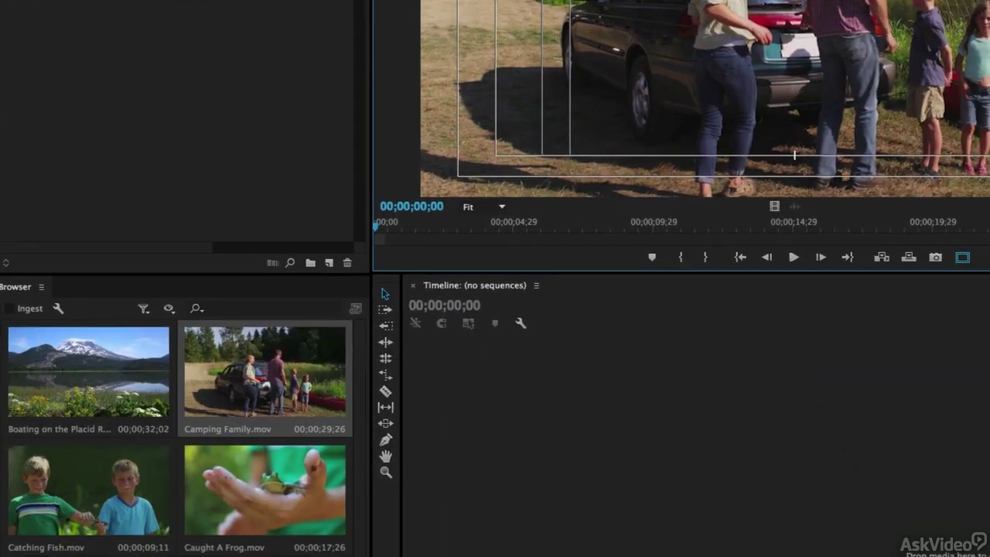
{"action": "left_click", "coordinate": [255, 352]}
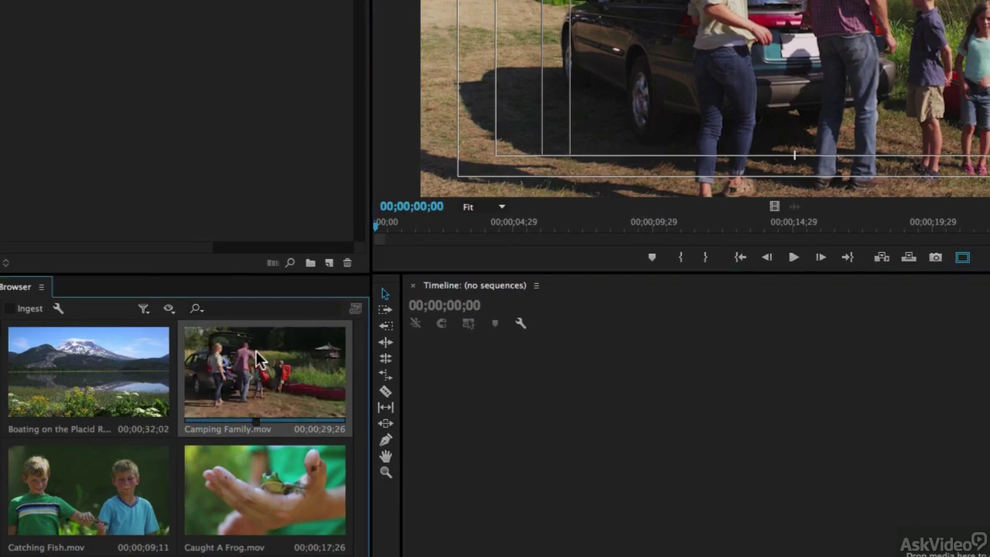